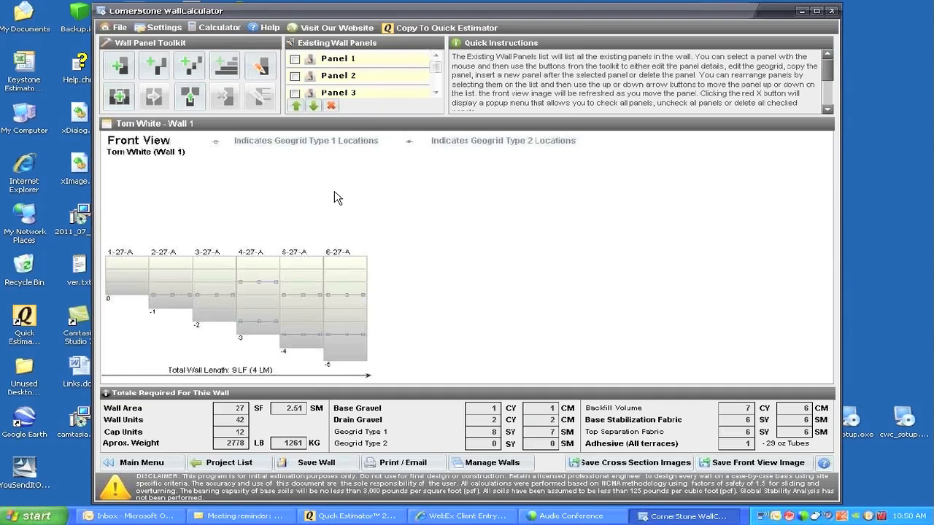
- Start a new two-terrace panel with a panel length of 10 LF and a total height of 10 Rows - 5.0' (1.52m)
left_click(153, 68)
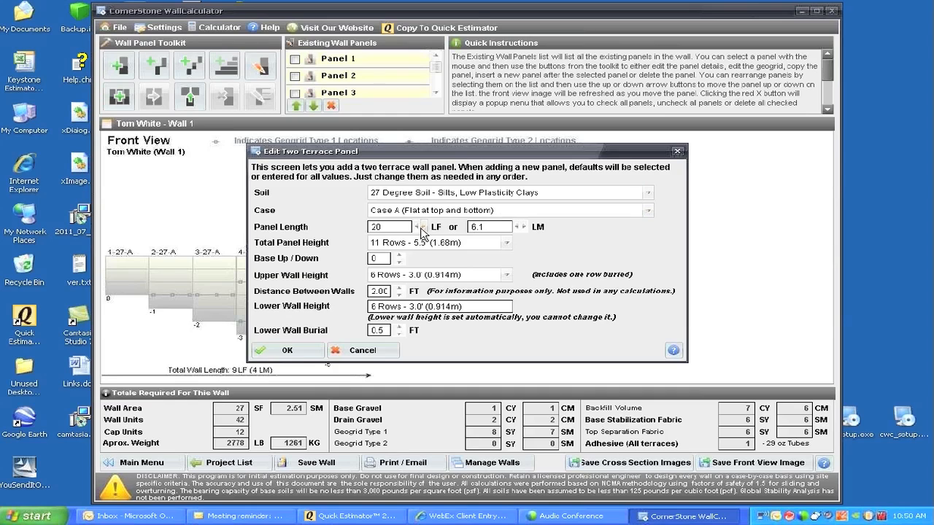
left_click(420, 231)
left_click(419, 231)
left_click(418, 230)
left_click(507, 244)
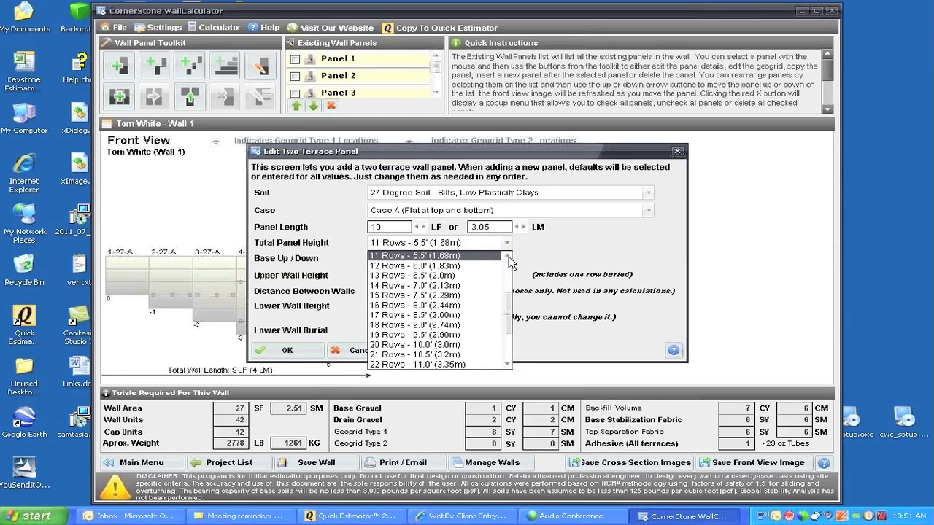
scroll(509, 260, "up", 2)
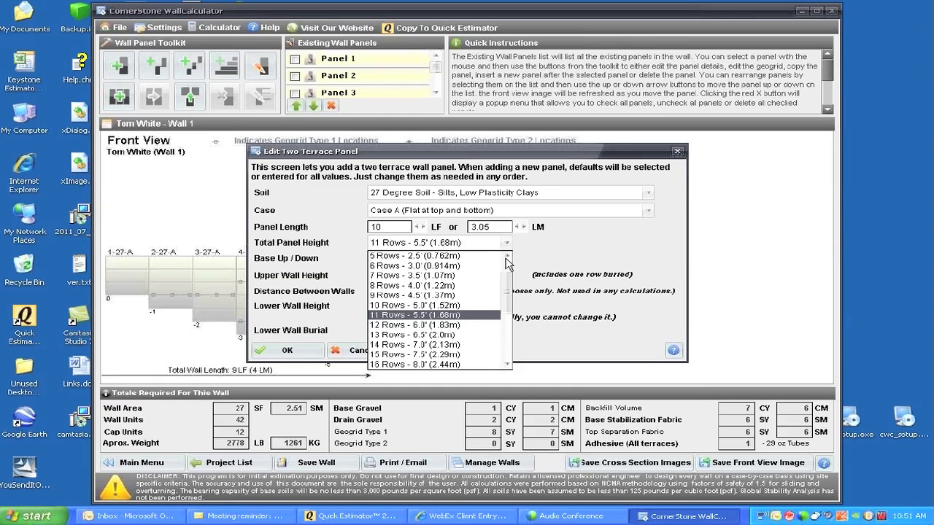
left_click(442, 304)
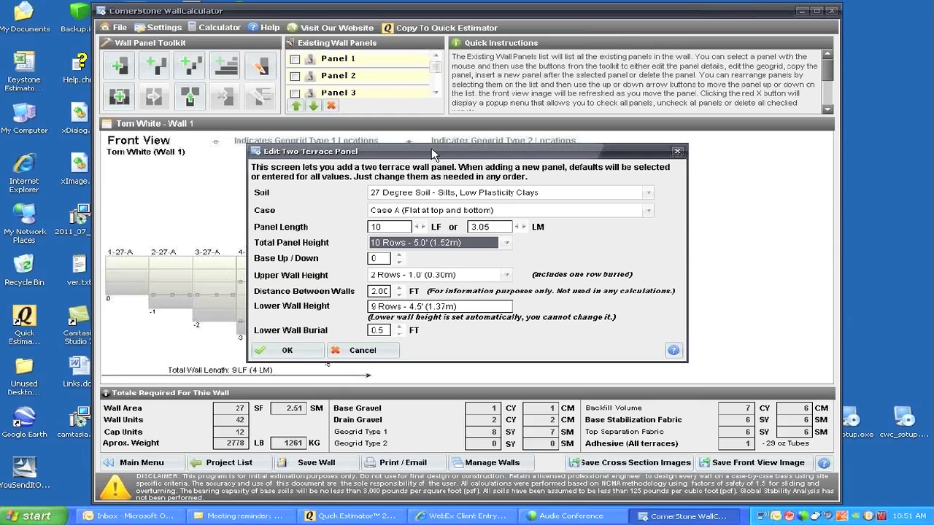
- Set the two-terrace panel's base to -5 and its upper wall height to 3 Rows - 1.5' (0.46m)
left_click_drag(499, 152, 667, 153)
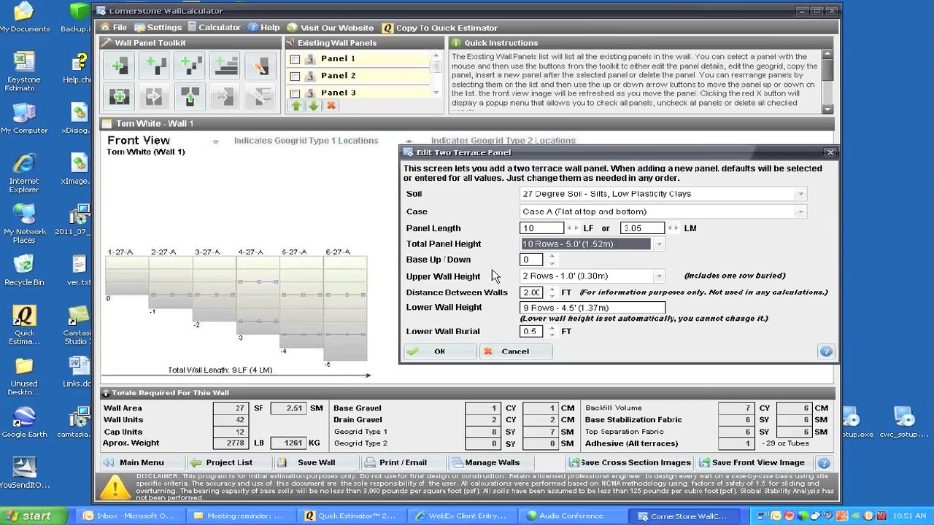
left_click(553, 264)
left_click(552, 264)
left_click(553, 264)
left_click(660, 279)
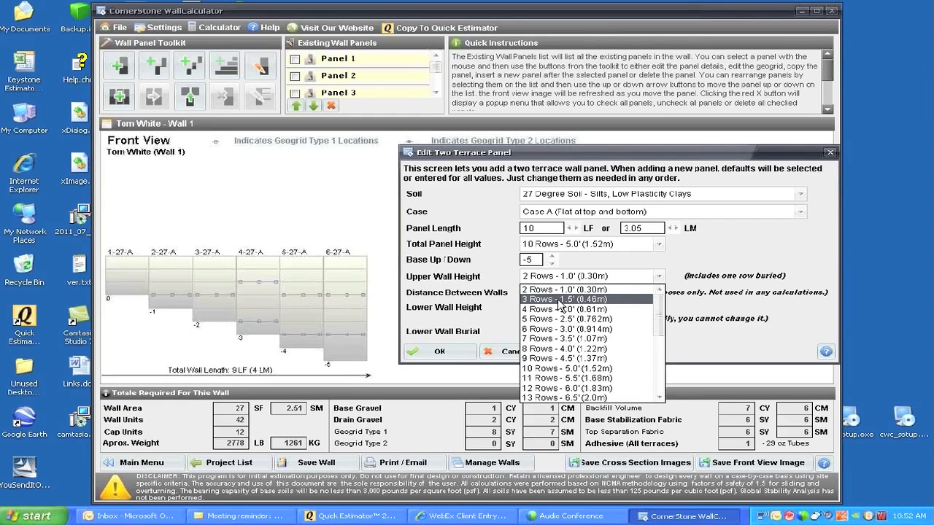
left_click(561, 300)
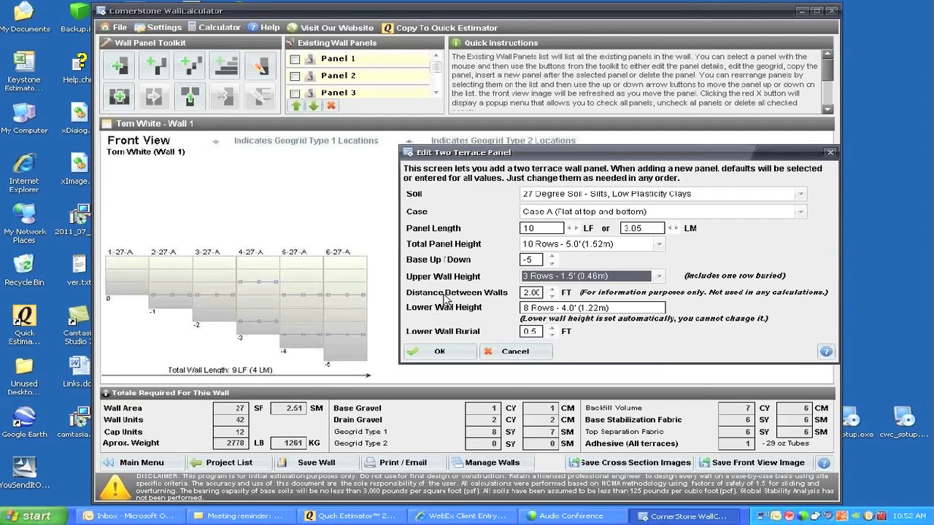
- Set the distance between the two terrace walls to 4 FT and add the panel to the wall
left_click(553, 290)
left_click(553, 290)
left_click(552, 289)
left_click(551, 289)
left_click(440, 353)
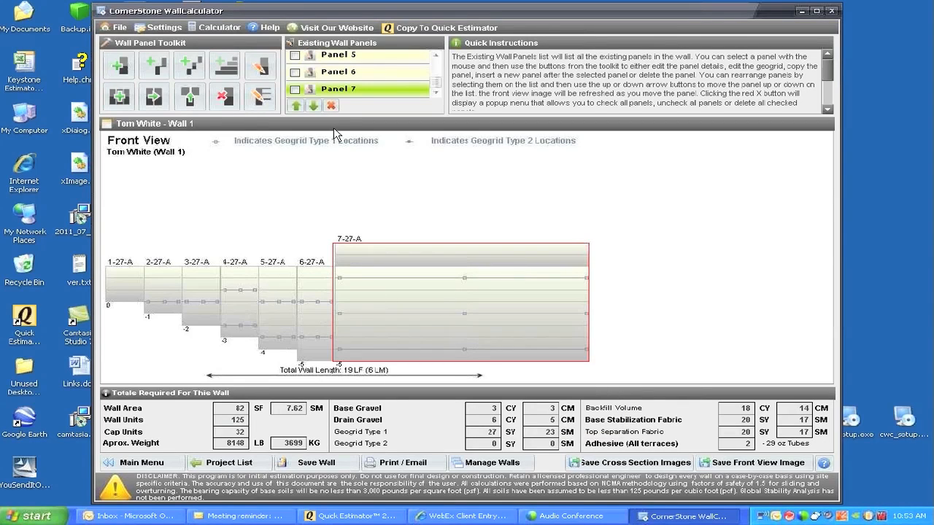
- Open Panel 7's geogrids and set the lower wall's uppermost geogrid to position 8 with a length of 5.5' (1.68m)
left_click(254, 95)
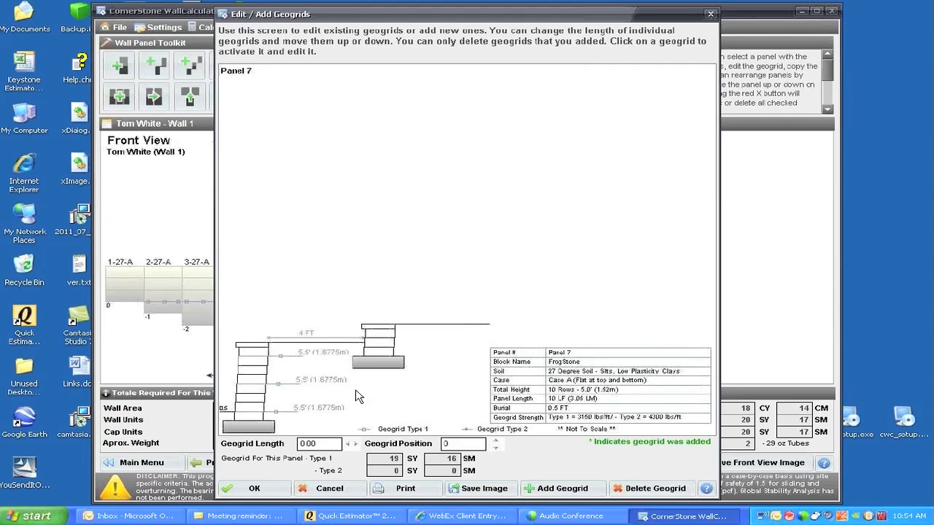
left_click(282, 362)
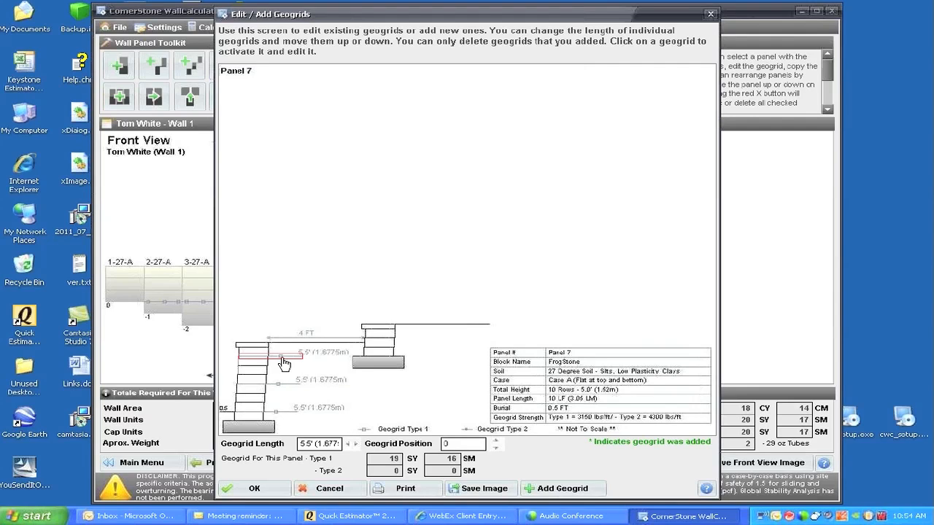
left_click(496, 440)
left_click(495, 441)
left_click(495, 441)
left_click(497, 447)
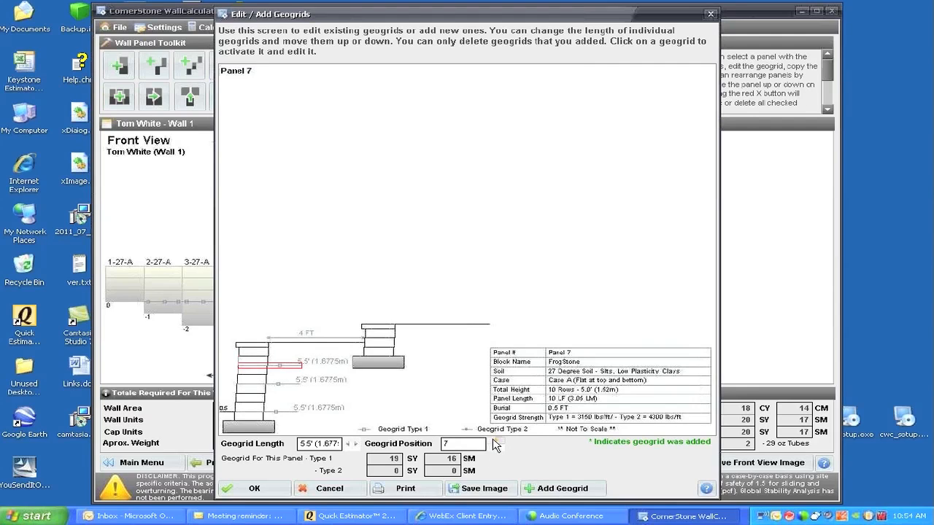
left_click(495, 438)
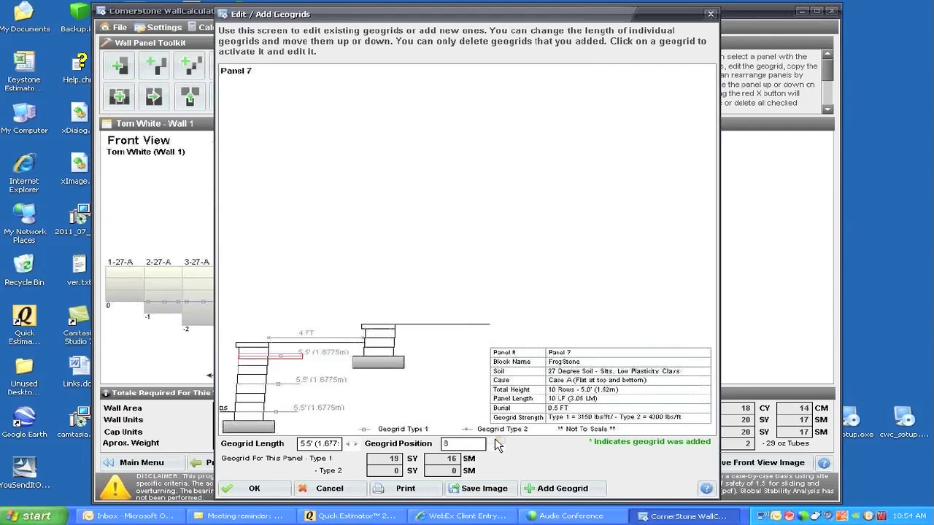
left_click(358, 444)
left_click(348, 444)
- Add a Type 1 geogrid to the upper wall of Panel 7
left_click(548, 490)
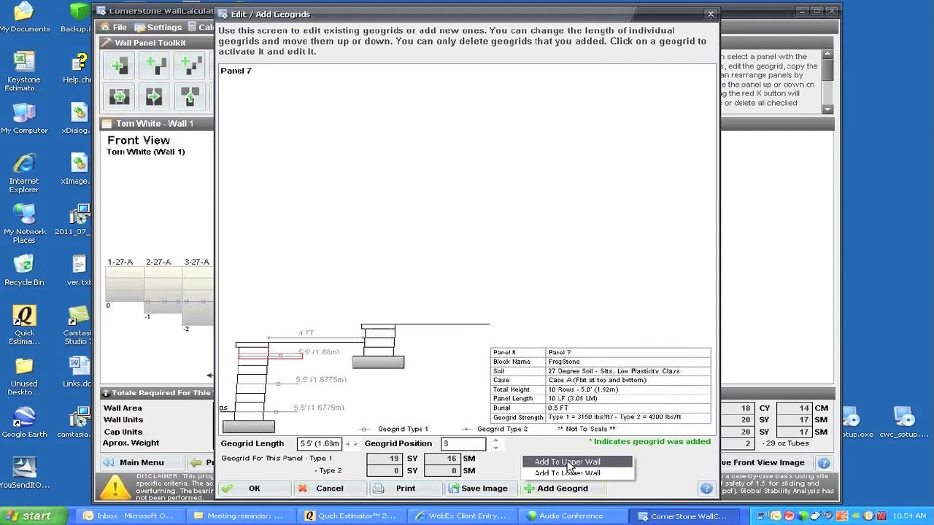
left_click(568, 462)
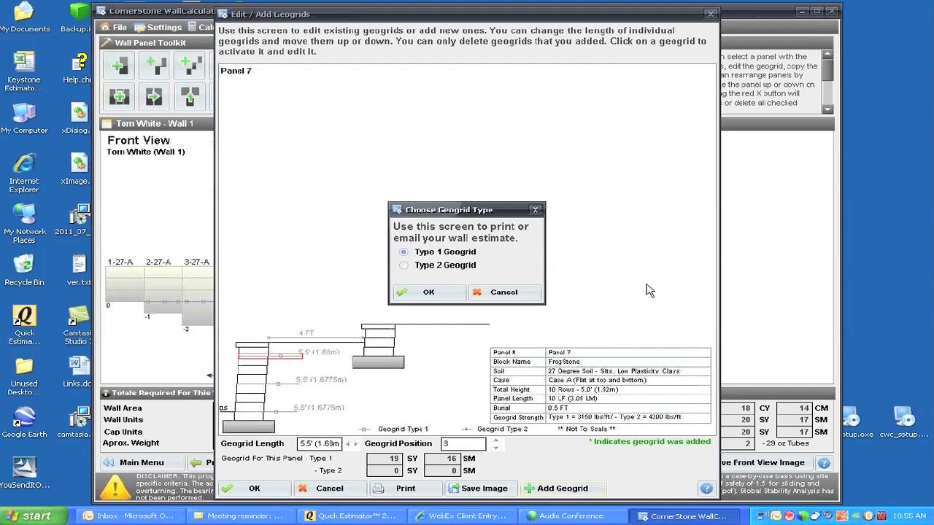
left_click(425, 294)
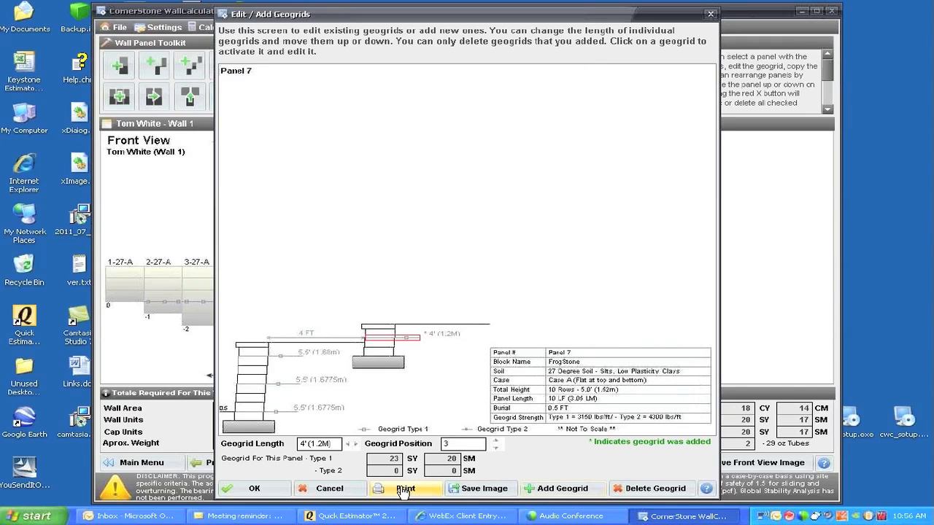
- Preview the printout of Panel 7's cross section, enlarge it to 120% to inspect the drawing, and close the preview
left_click(403, 493)
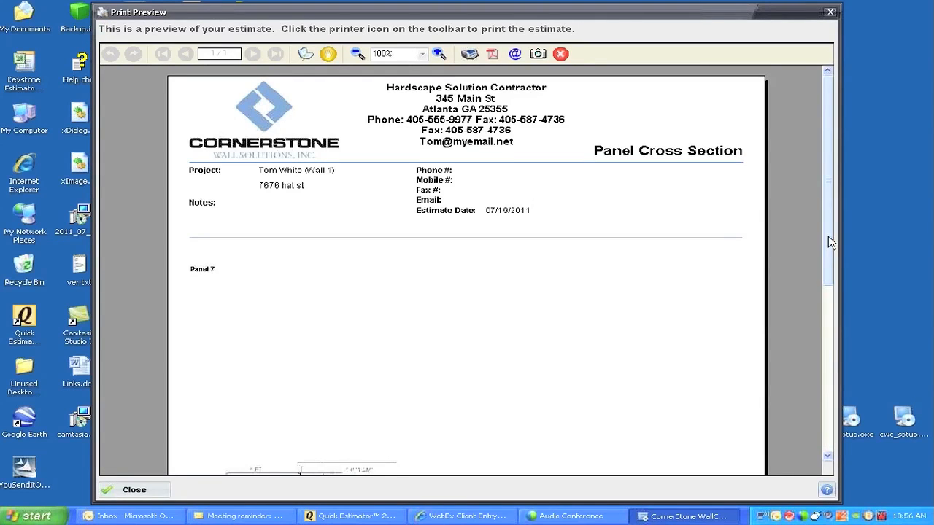
scroll(827, 239, "down", 5)
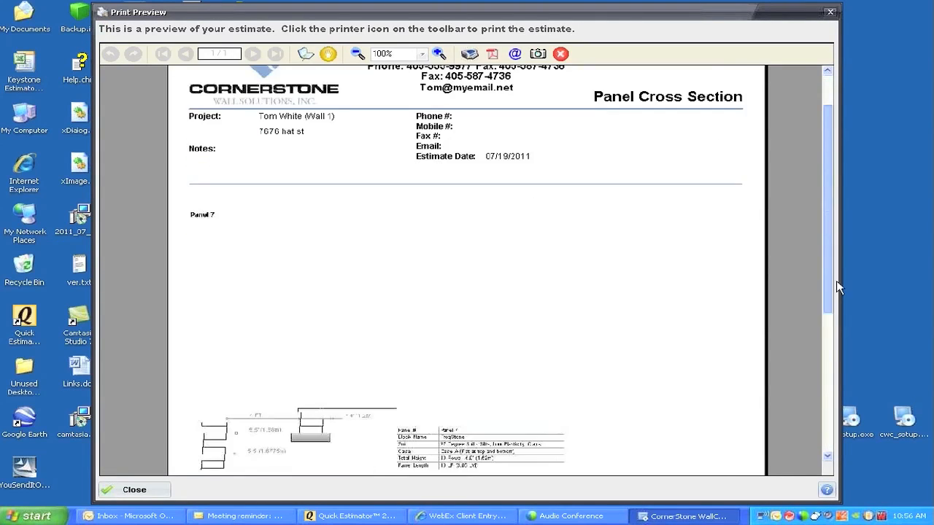
left_click(437, 54)
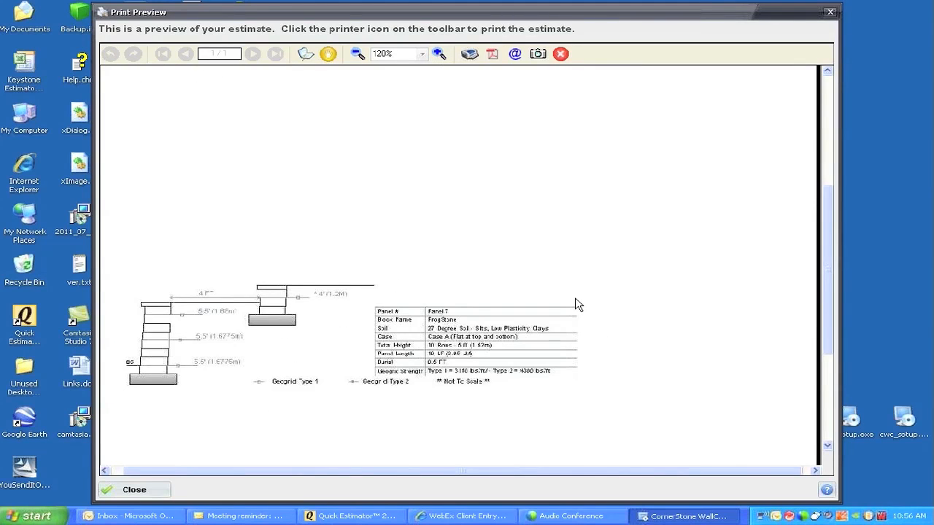
left_click(560, 54)
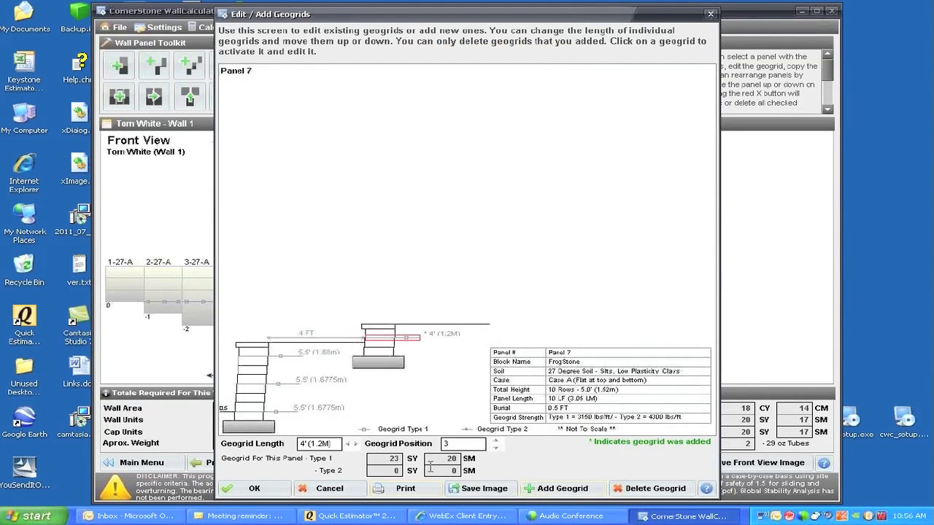
- Accept the geogrid changes and add a copy of Panel 7 after it in the wall
left_click(253, 489)
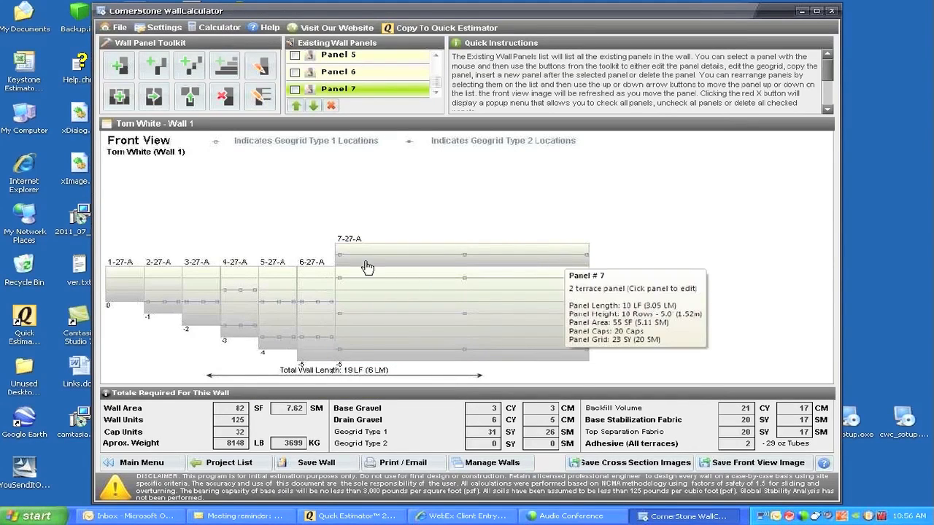
left_click(416, 311)
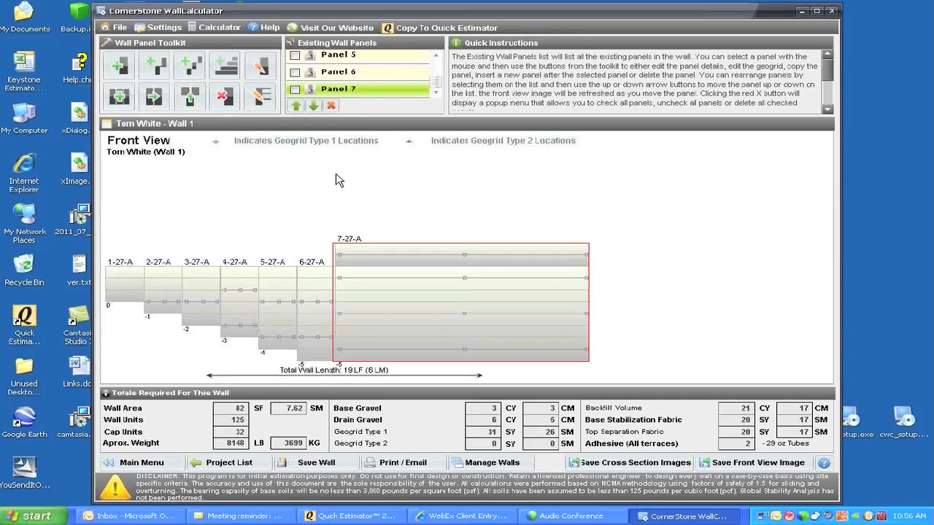
left_click(151, 97)
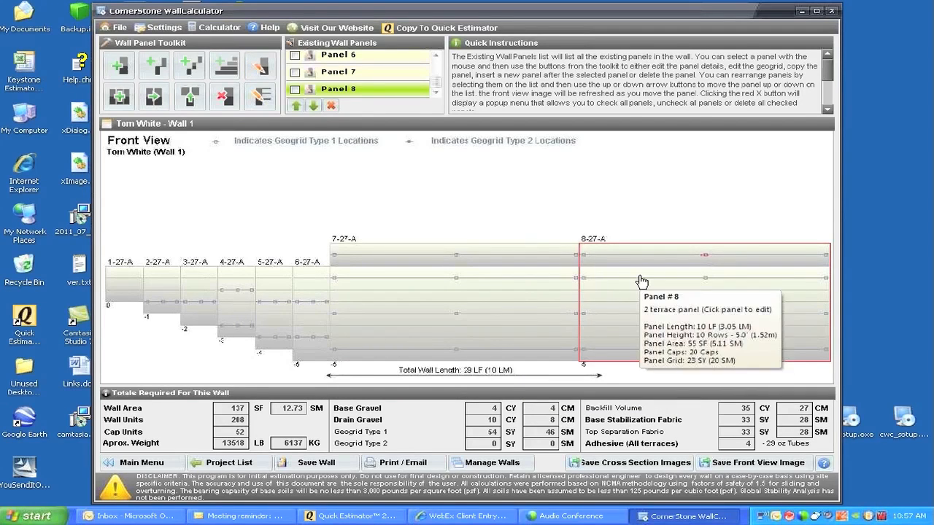
- Change Panel 8 to a total height of 11 Rows - 5.5' (1.68m) with an upper wall height of 4 Rows - 2.0' (0.61m)
left_click(261, 69)
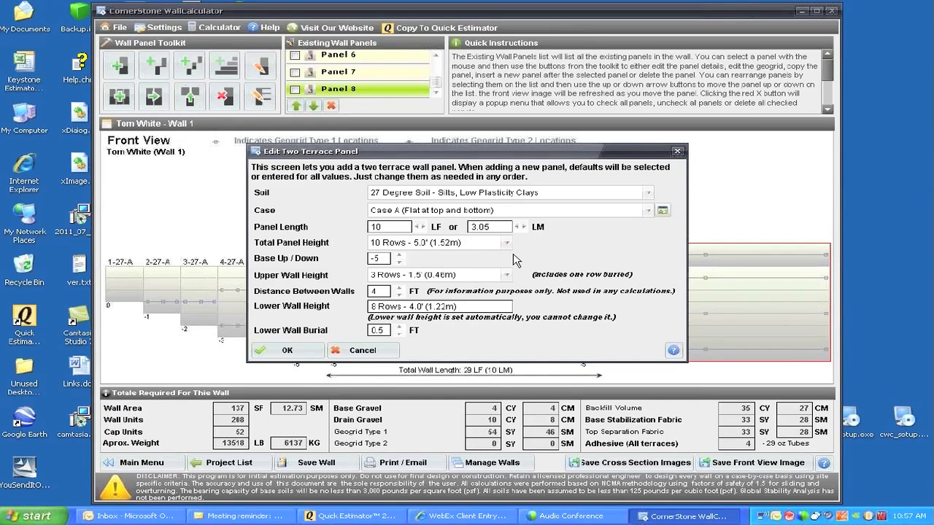
left_click(508, 244)
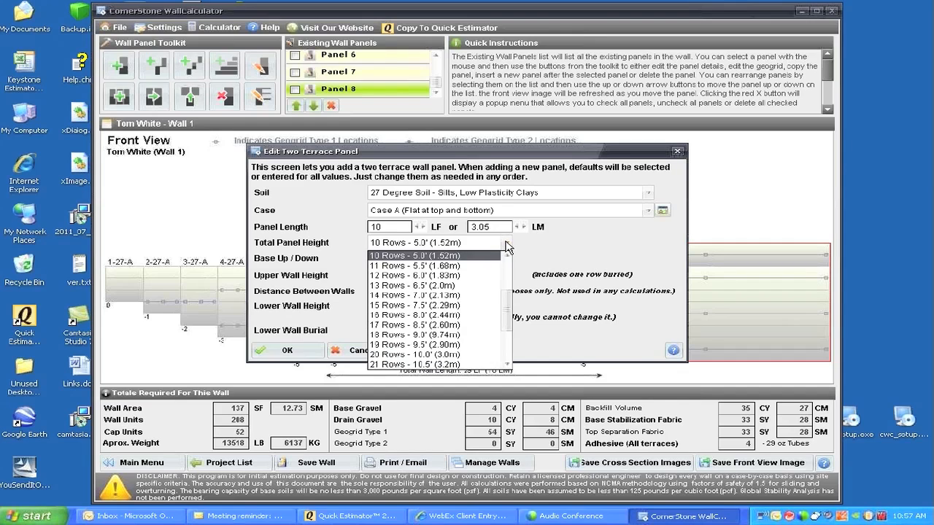
left_click(412, 266)
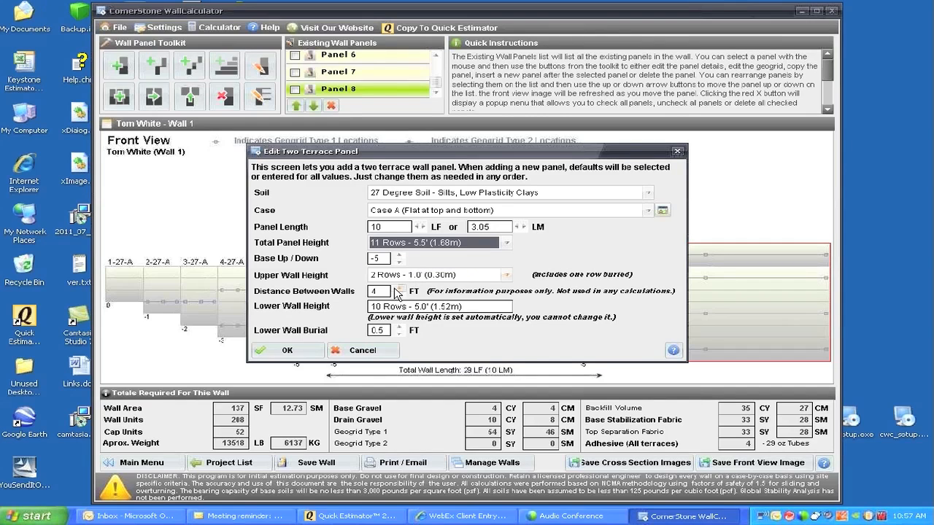
left_click(508, 279)
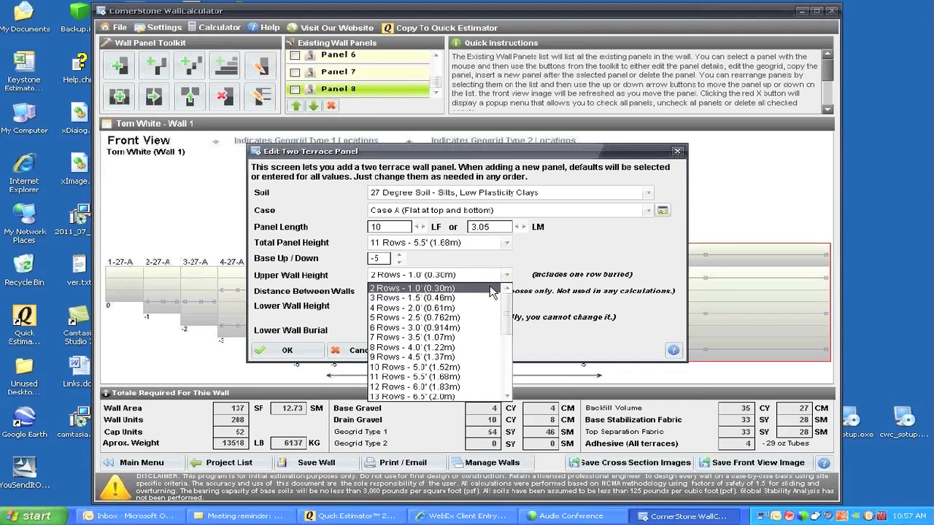
left_click(429, 307)
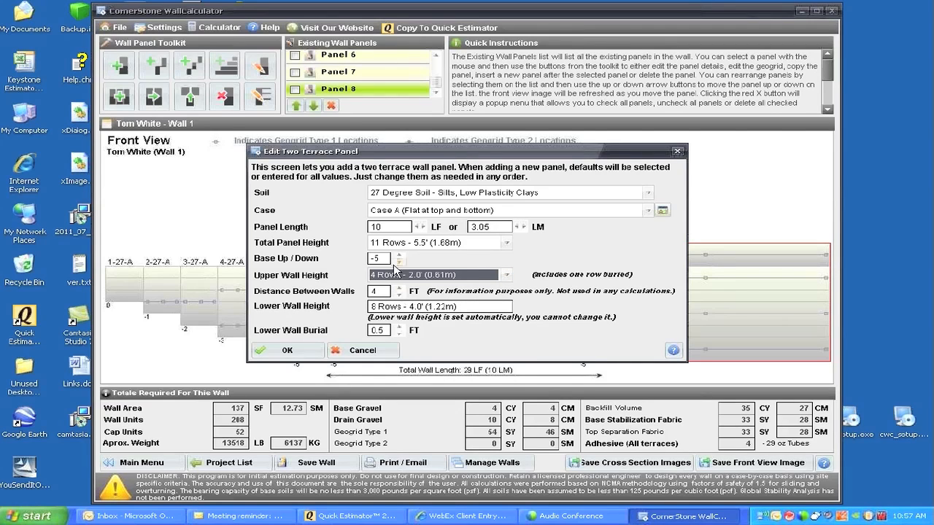
mouse_move(374, 260)
left_click(277, 350)
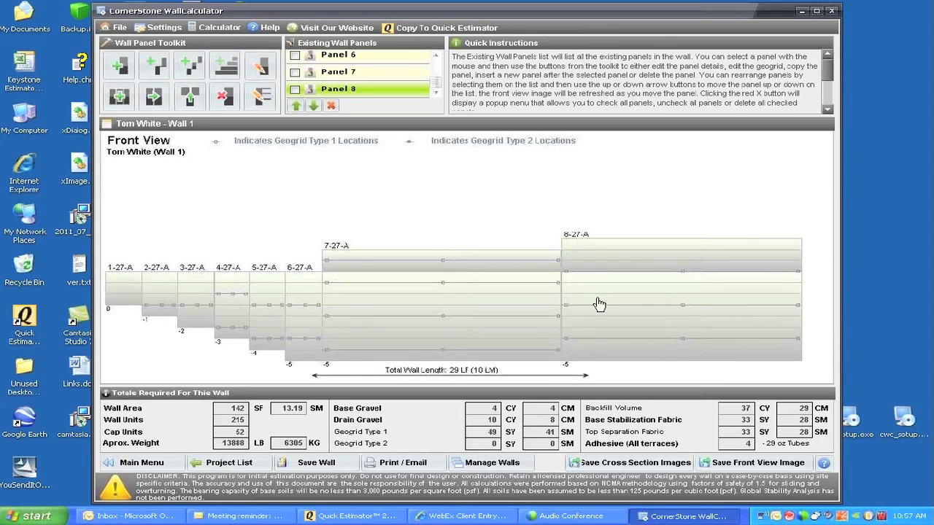
- Start a new three-terrace panel with a length of 15 LF and a total height of 13 Rows - 6.5' (2.0m)
left_click(188, 66)
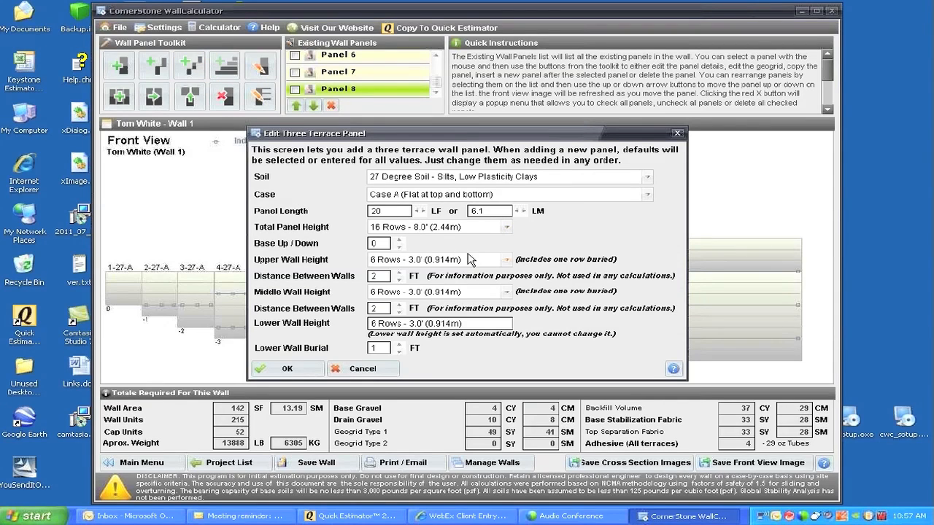
left_click(417, 211)
left_click(507, 227)
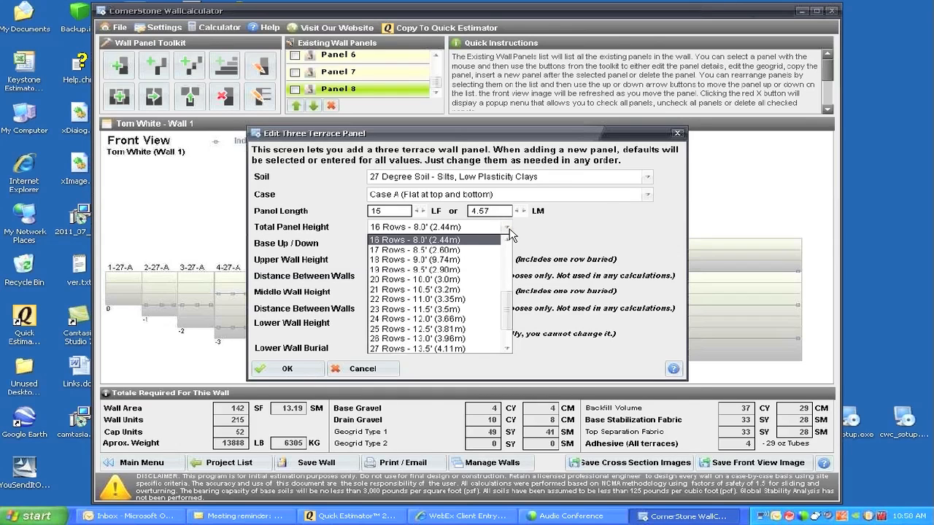
left_click(506, 240)
left_click(506, 240)
left_click(506, 240)
left_click(506, 240)
left_click(507, 240)
left_click(506, 240)
left_click(506, 240)
left_click(507, 240)
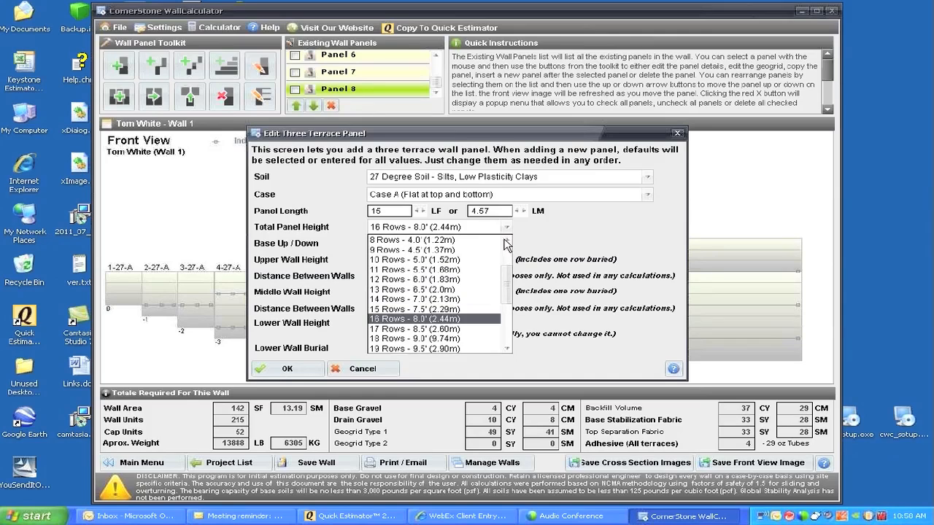
left_click(395, 290)
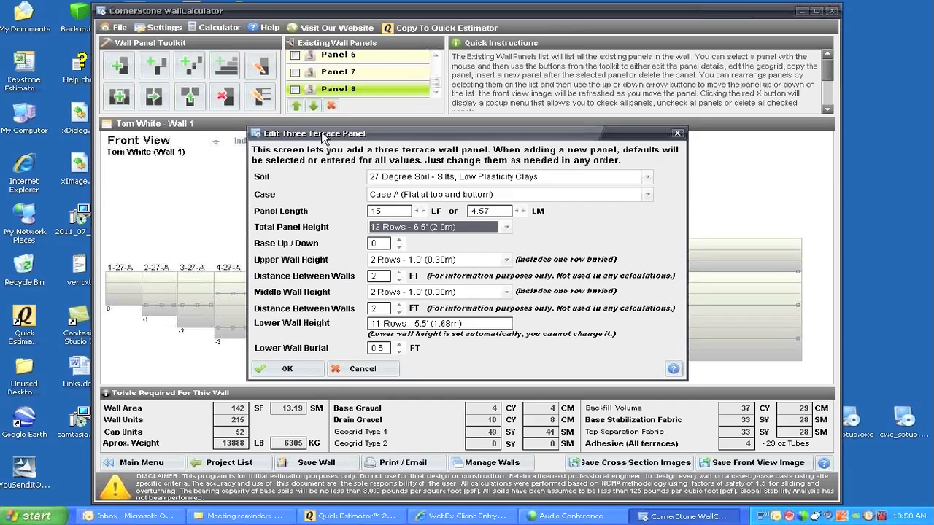
- Set the three-terrace panel's base to -6 and its upper wall height to 3 Rows - 1.5' (0.46m)
left_click_drag(324, 137, 221, 137)
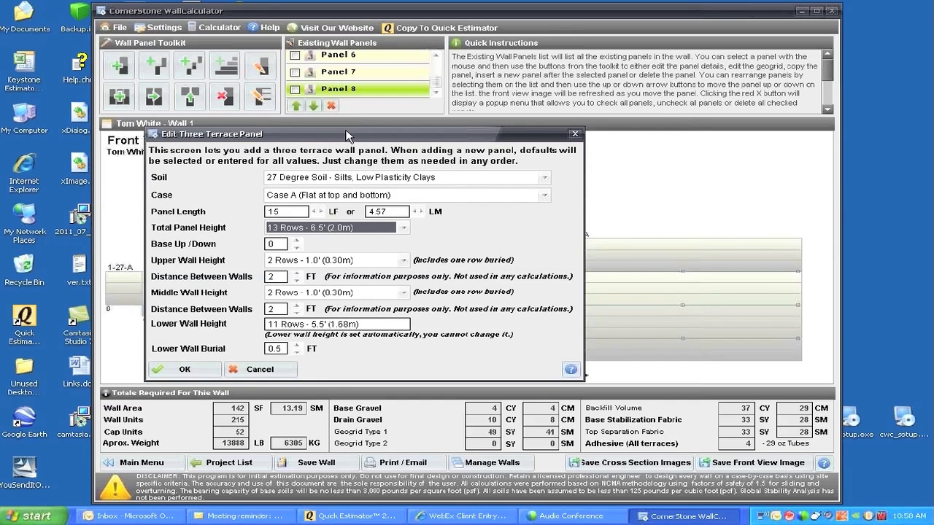
left_click_drag(347, 136, 312, 130)
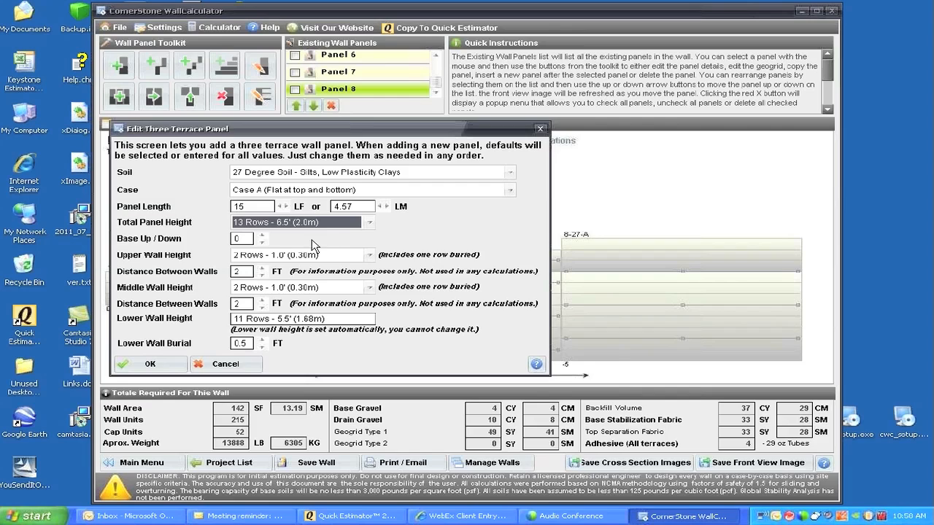
left_click(263, 243)
left_click(263, 243)
left_click(370, 255)
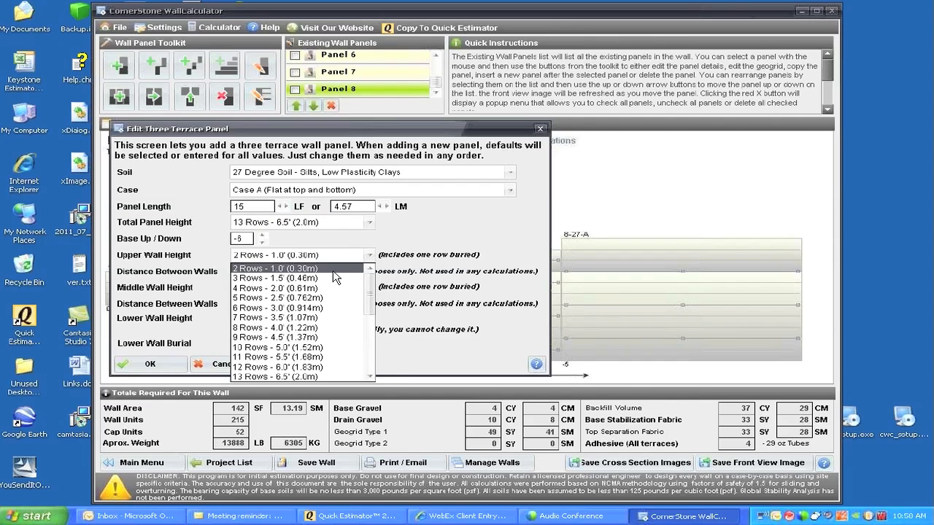
left_click(284, 280)
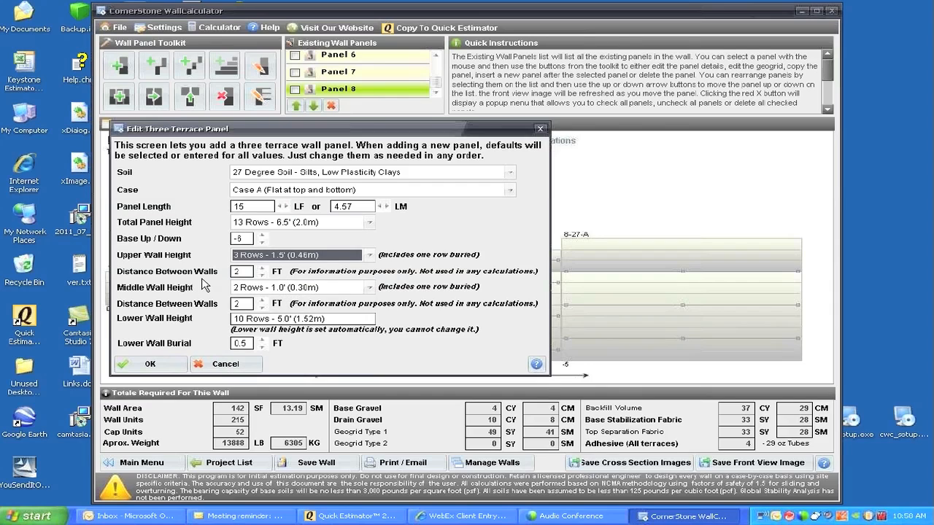
- Set both distances between walls to 4 FT and the middle wall height to 3 Rows - 1.5' (0.46m), and add the panel
left_click(263, 268)
left_click(372, 291)
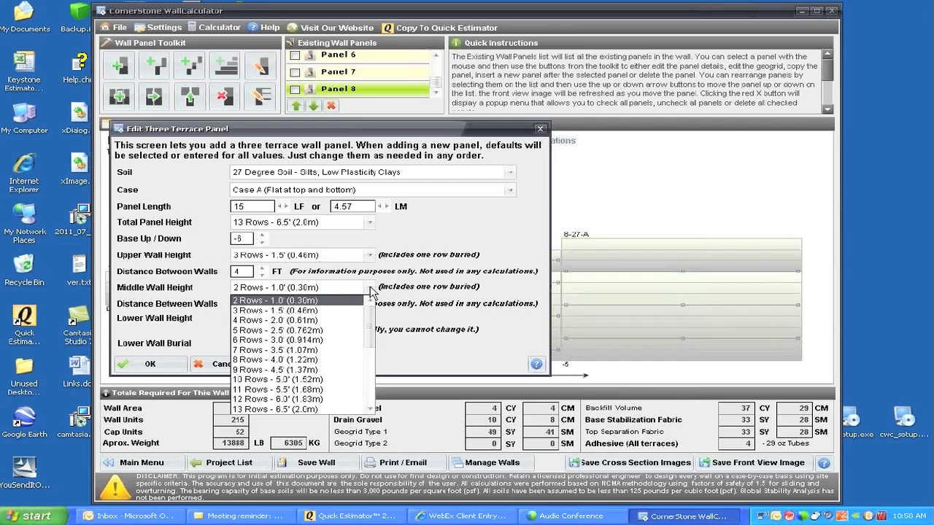
left_click(281, 318)
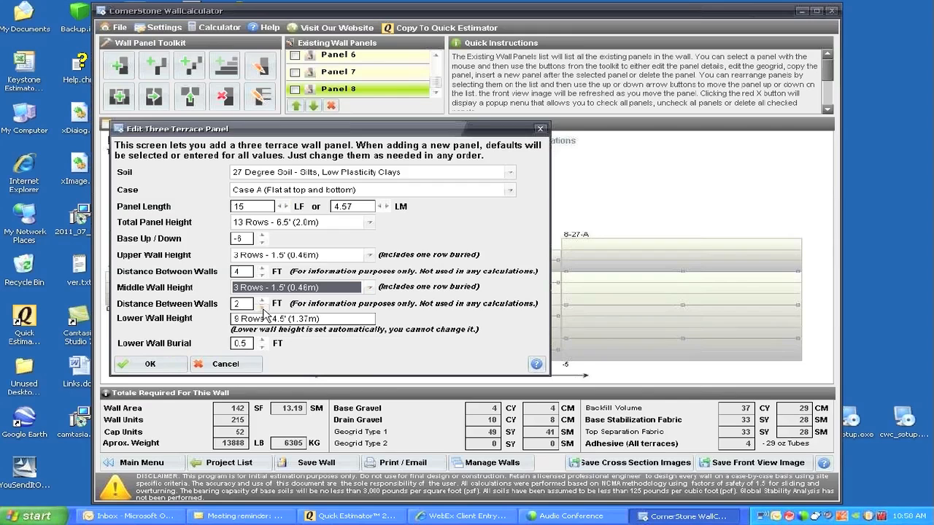
left_click(263, 300)
left_click(263, 300)
left_click(150, 365)
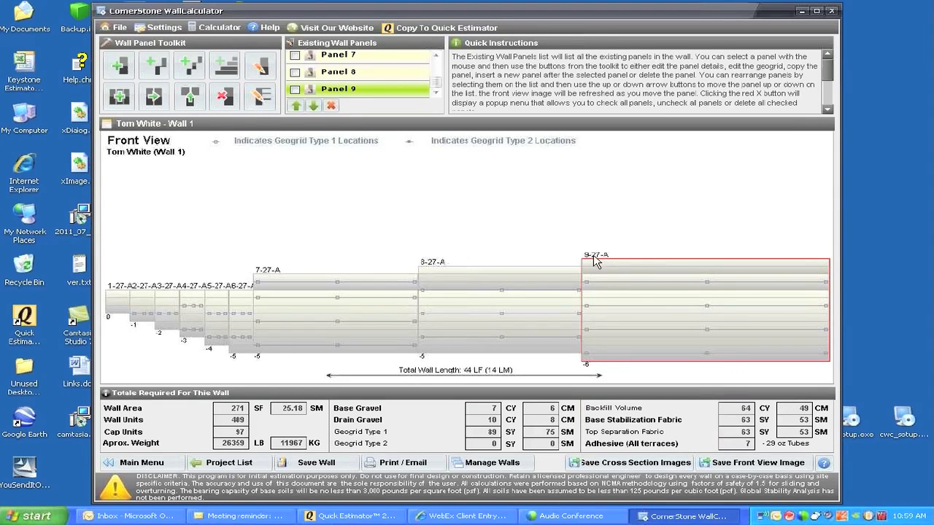
- Examine the geogrid layout in Panel 9's three-terrace cross section and return to the wall's front view
left_click(260, 98)
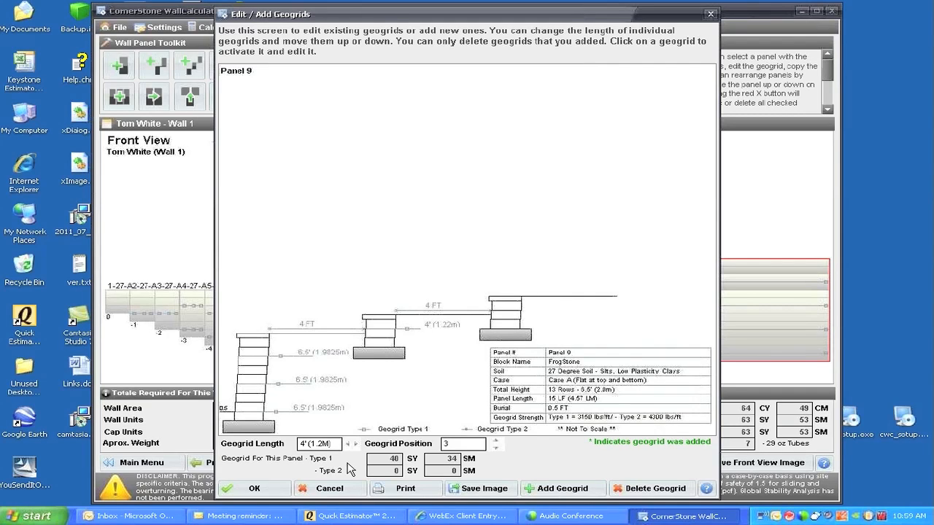
left_click(253, 494)
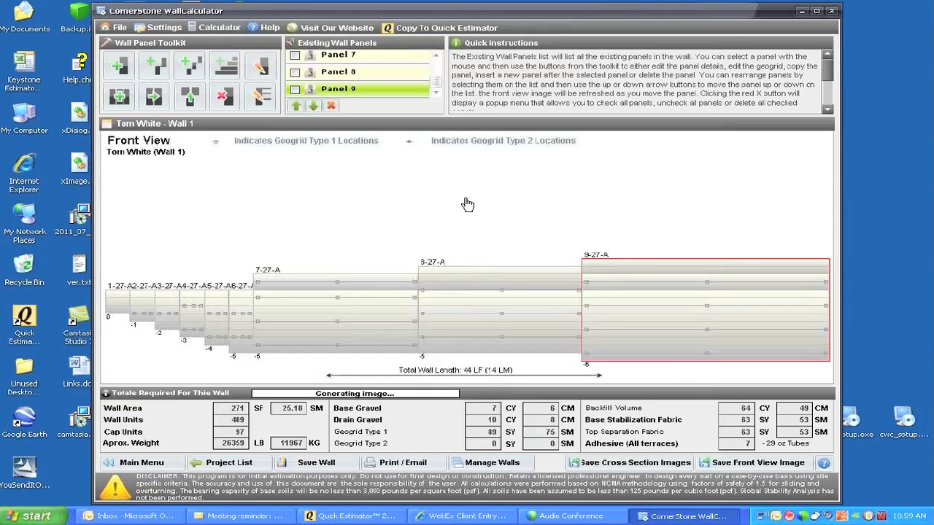
left_click(263, 67)
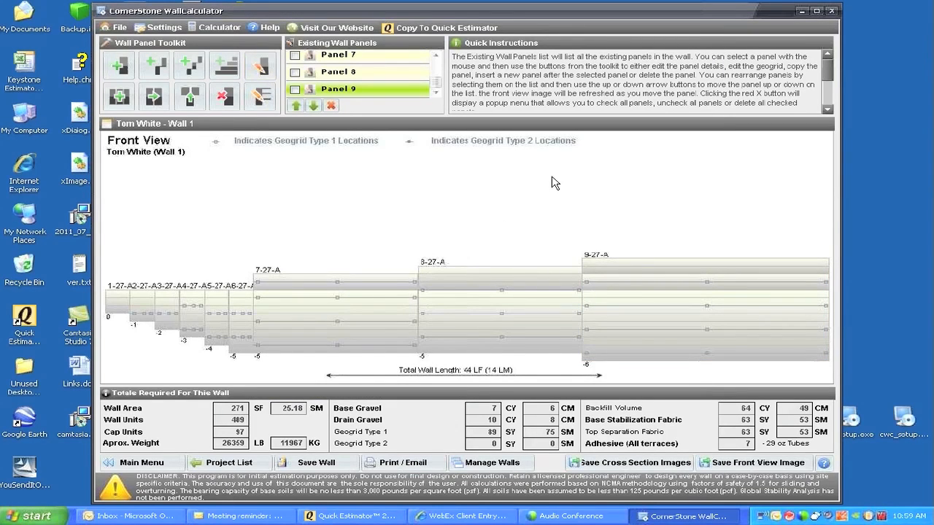